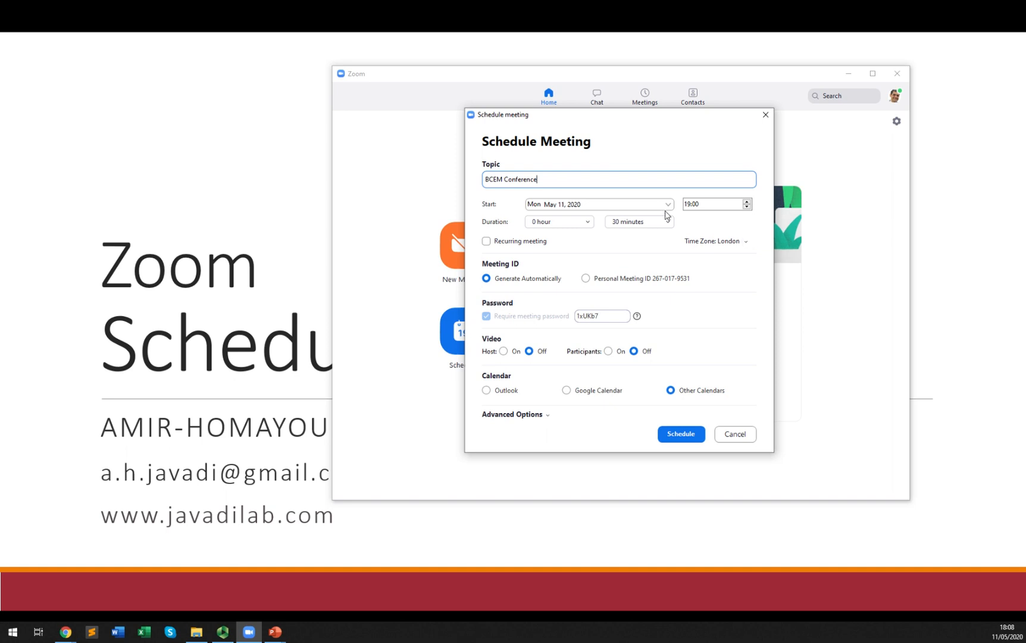
- Set the BCEM Conference meeting to start on Wednesday, May 20, 2020 at 14:45
{"action": "left_click", "coordinate": [667, 204]}
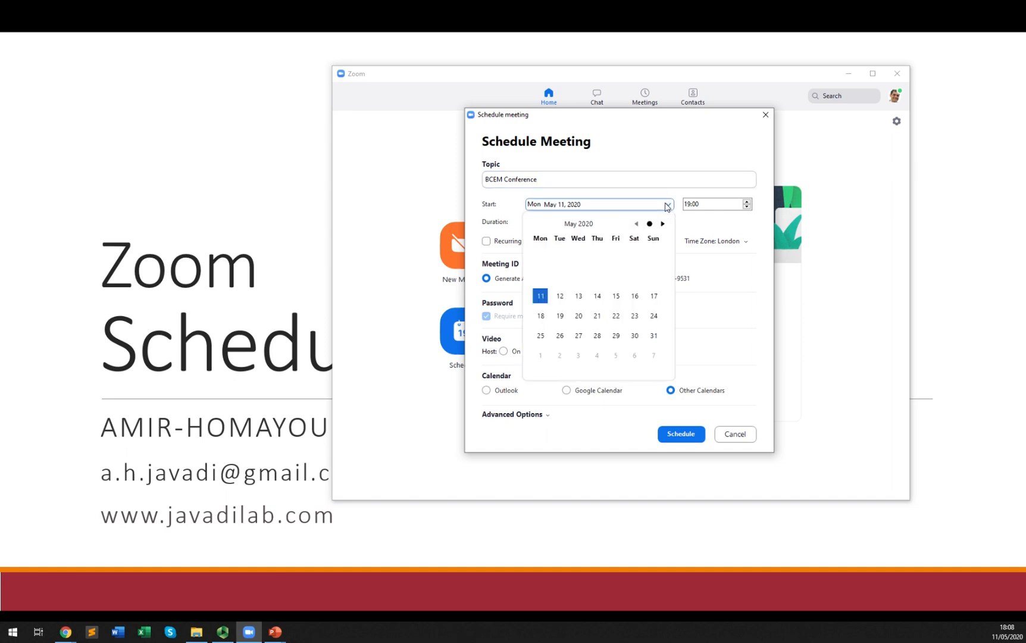
{"action": "left_click", "coordinate": [577, 316]}
{"action": "left_click", "coordinate": [708, 205]}
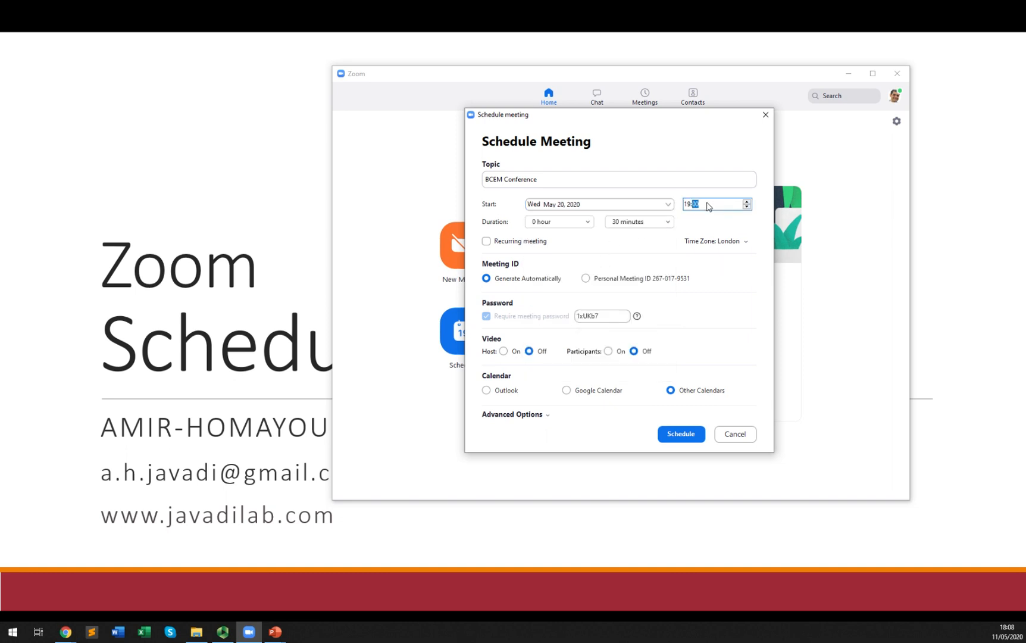
{"action": "key", "text": "Left"}
{"action": "key", "text": "Right"}
{"action": "type", "text": "45"}
- Set the meeting duration to 1 hour and 0 minute
{"action": "left_click", "coordinate": [585, 222]}
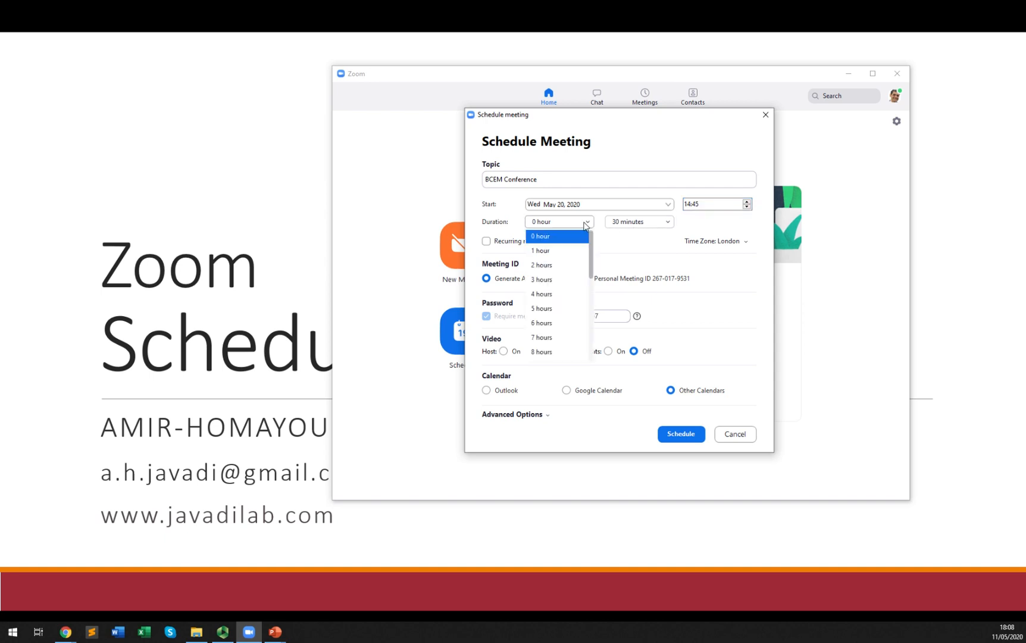
{"action": "left_click", "coordinate": [563, 251]}
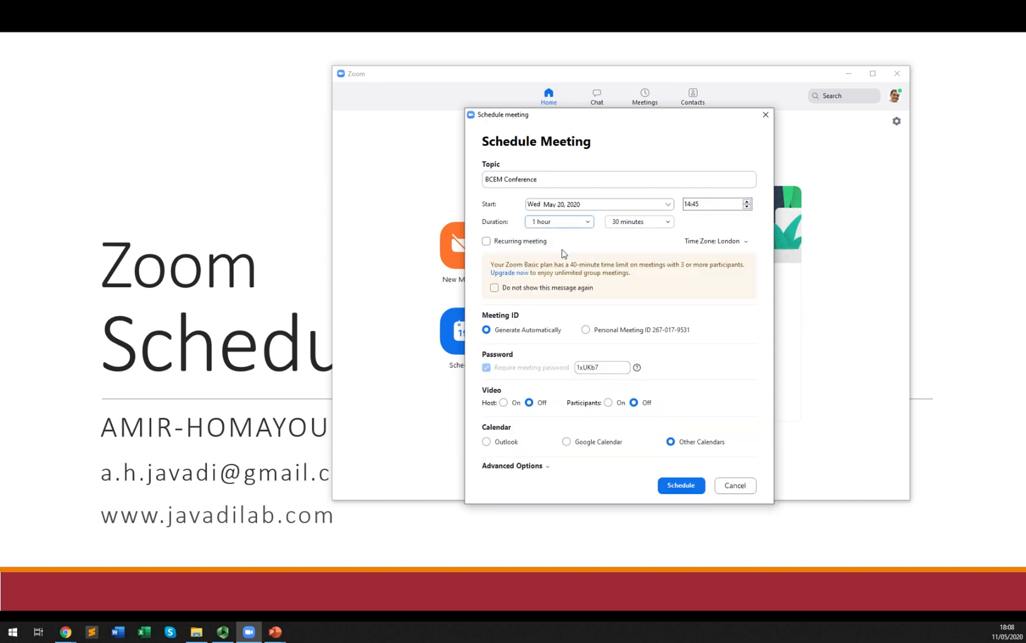
{"action": "left_click", "coordinate": [631, 224]}
{"action": "left_click", "coordinate": [623, 234]}
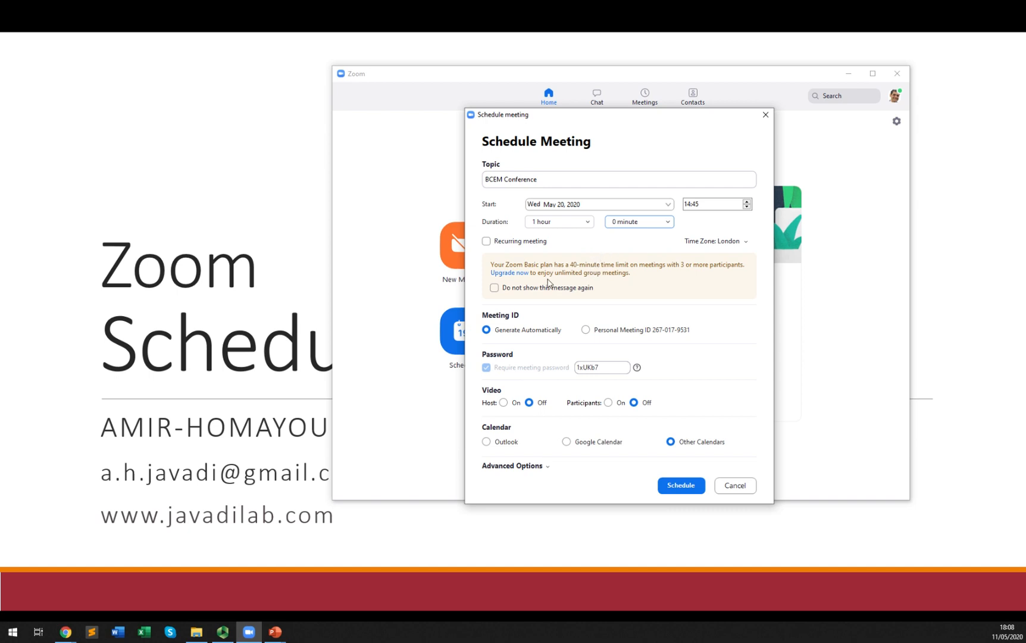
- Turn video on for both the host and the participants
{"action": "left_click_drag", "start_coordinate": [586, 118], "coordinate": [579, 87]}
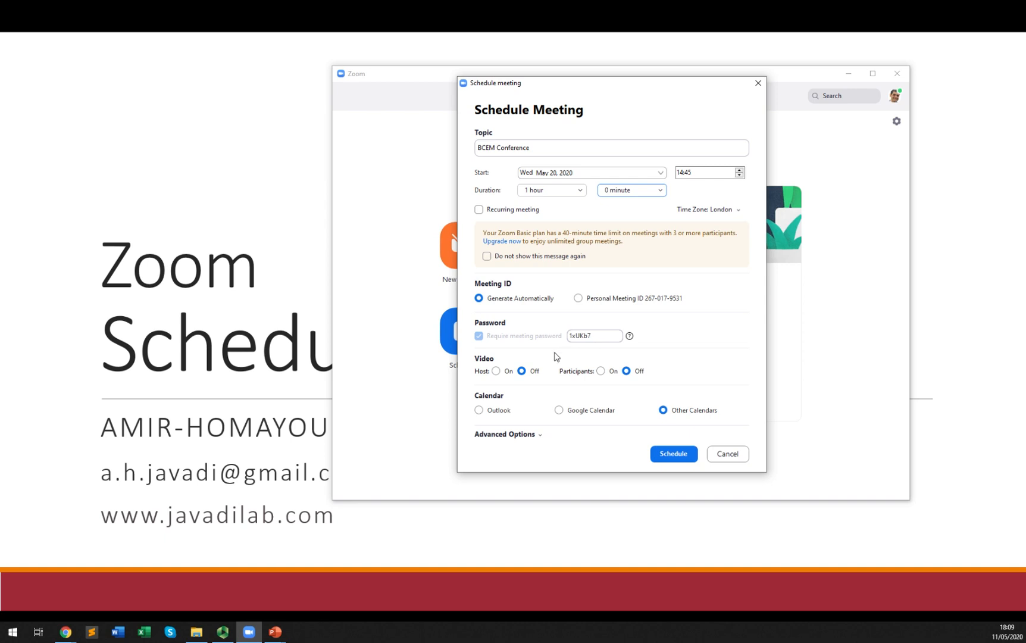
{"action": "left_click", "coordinate": [496, 371]}
{"action": "left_click", "coordinate": [522, 372]}
{"action": "left_click", "coordinate": [495, 371]}
{"action": "left_click", "coordinate": [600, 371]}
- Expand the advanced meeting options and schedule the BCEM Conference meeting
{"action": "left_click_drag", "start_coordinate": [607, 87], "coordinate": [597, 58]}
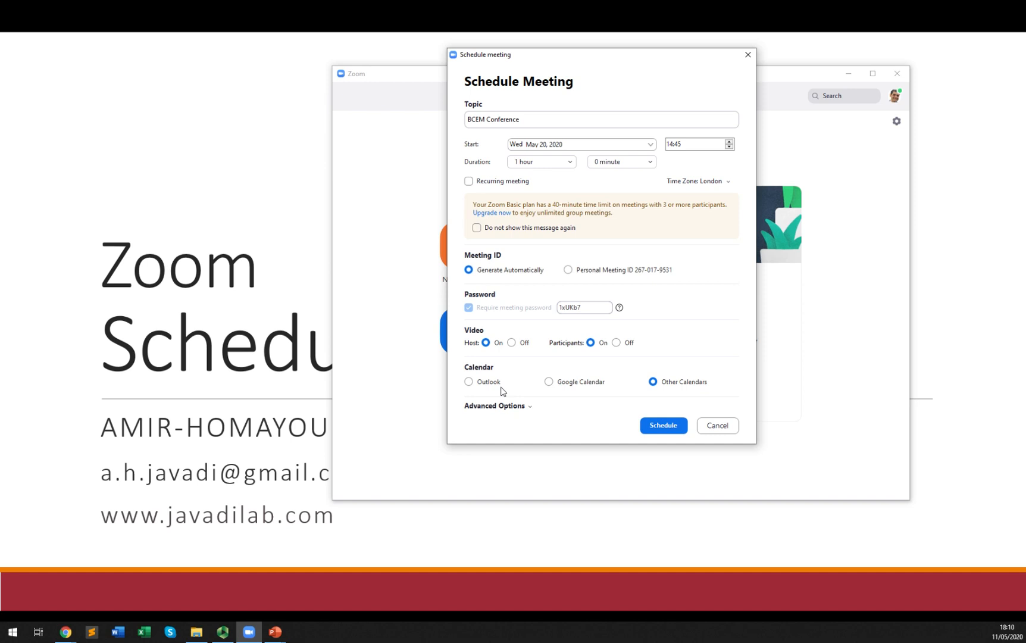
{"action": "left_click", "coordinate": [530, 407]}
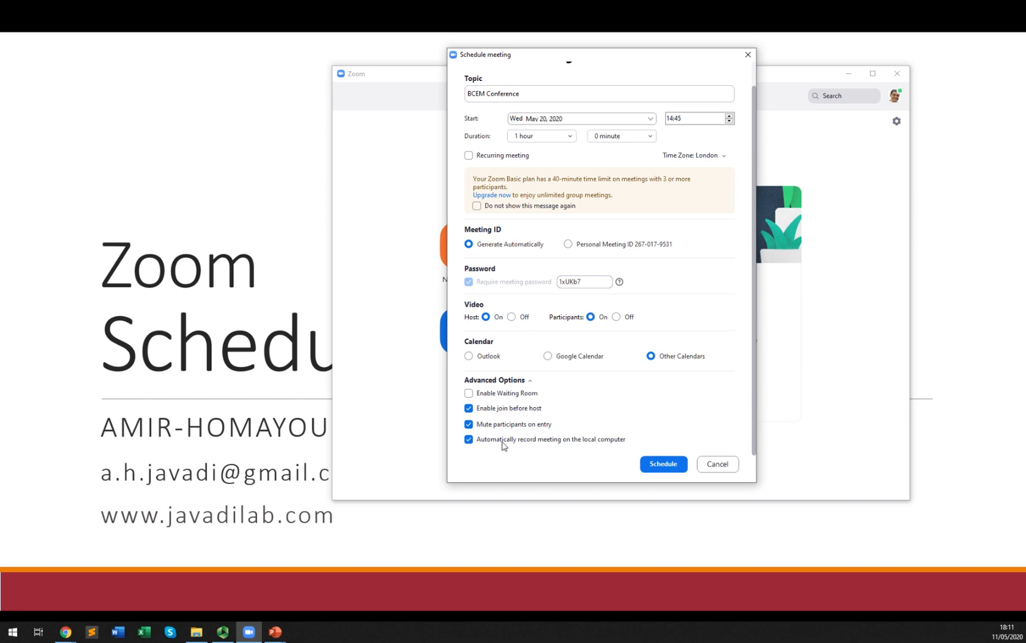
{"action": "left_click", "coordinate": [494, 444]}
{"action": "left_click", "coordinate": [661, 464]}
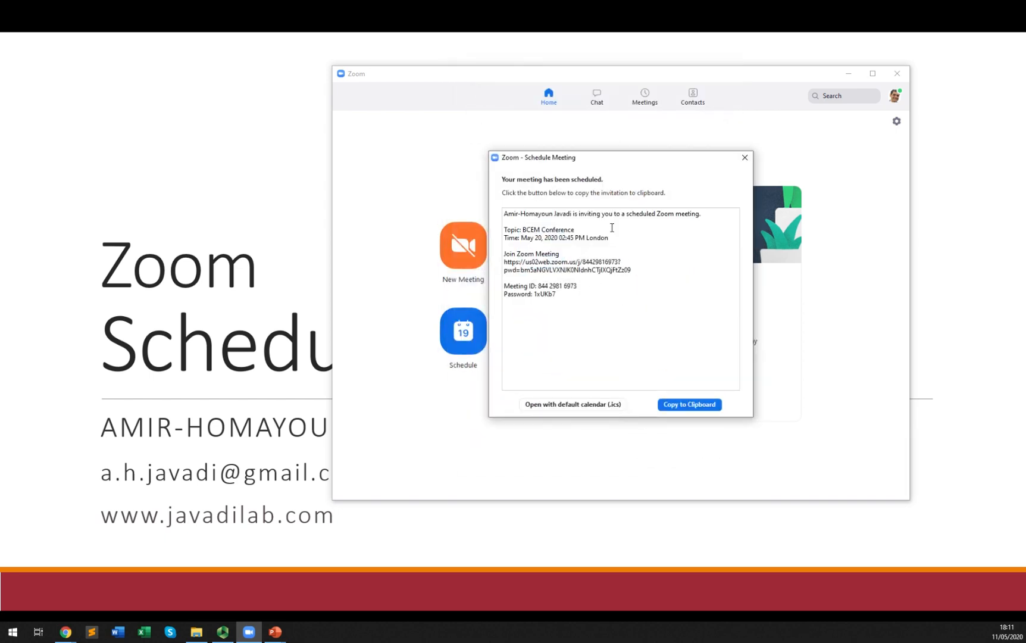
- Check the join link and password in the invitation, copy the whole invitation to the clipboard and close the confirmation window
{"action": "left_click_drag", "start_coordinate": [586, 296], "coordinate": [514, 213]}
{"action": "left_click", "coordinate": [524, 235]}
{"action": "left_click_drag", "start_coordinate": [509, 261], "coordinate": [652, 280]}
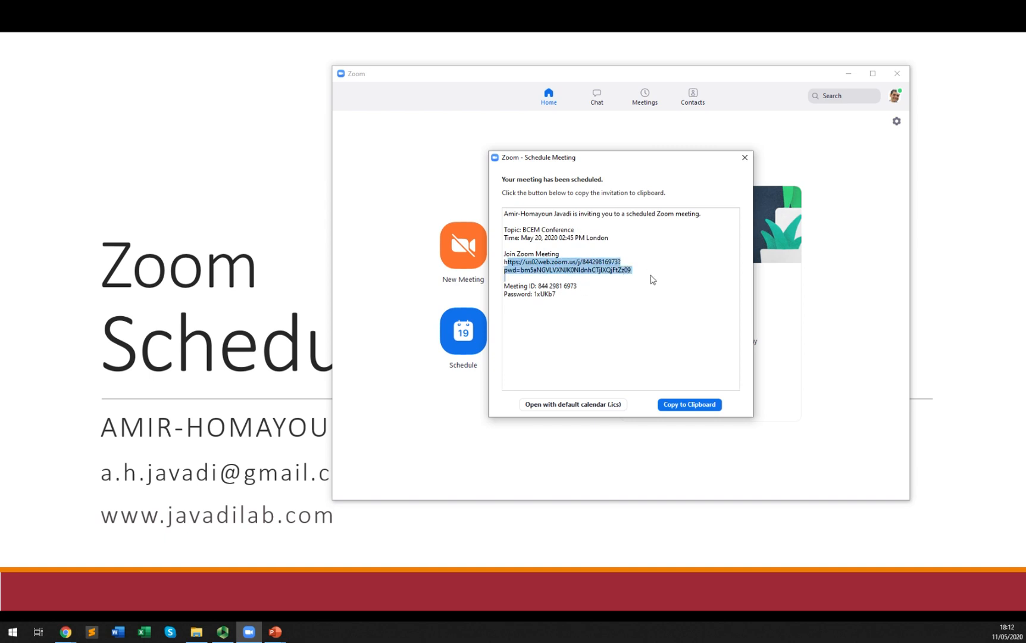
{"action": "left_click_drag", "start_coordinate": [559, 294], "coordinate": [503, 293]}
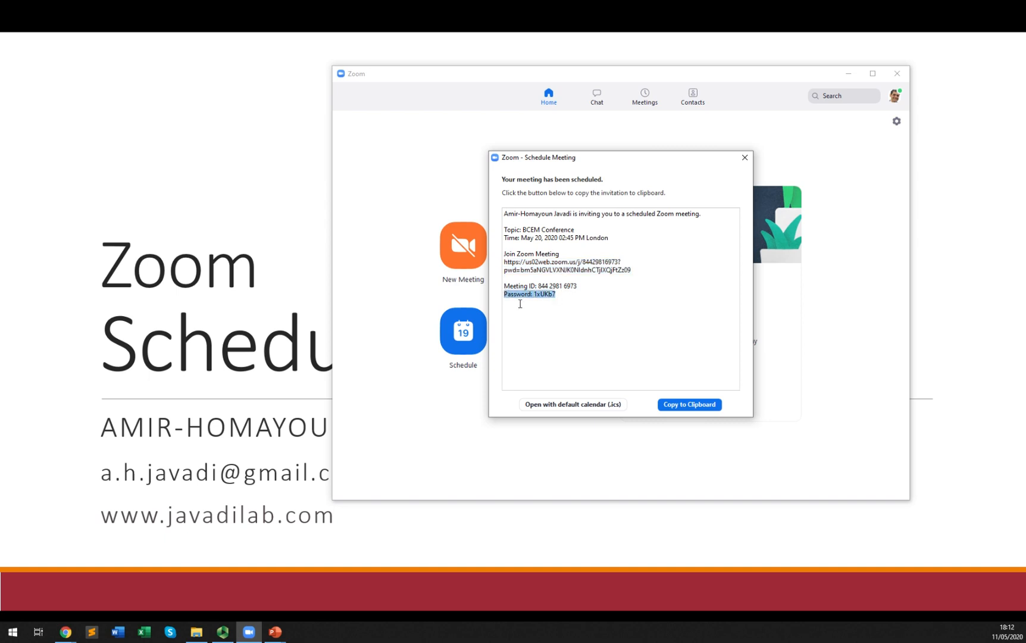
{"action": "left_click", "coordinate": [520, 304]}
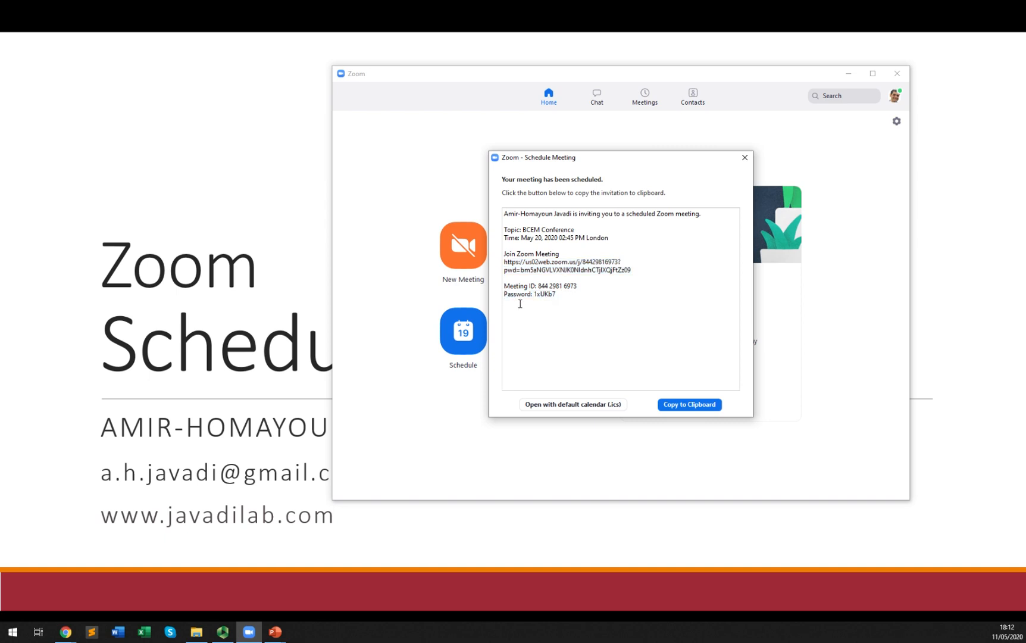
{"action": "left_click", "coordinate": [679, 406]}
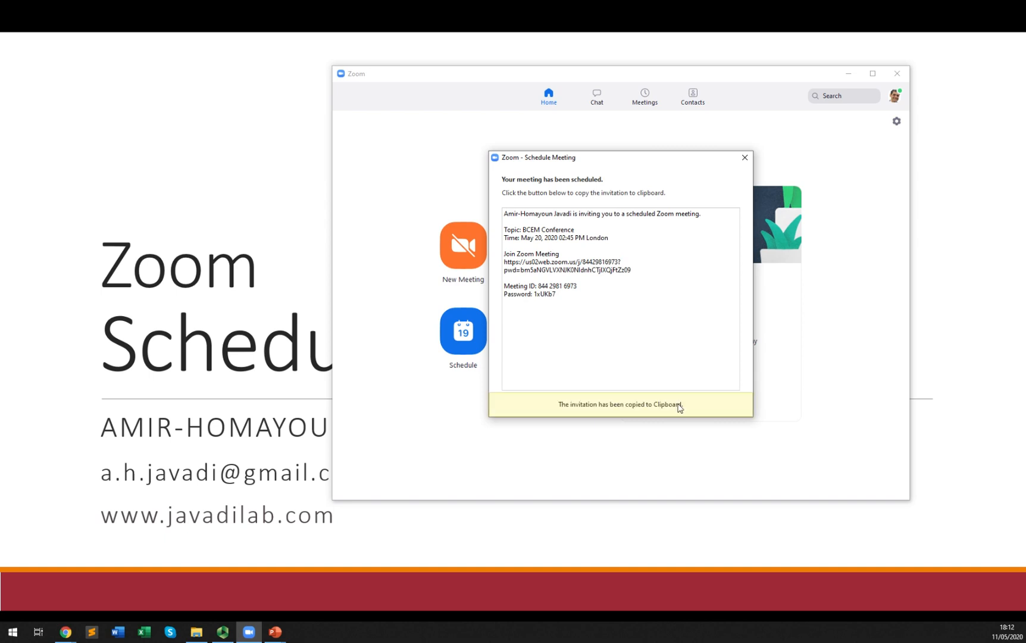
{"action": "left_click", "coordinate": [744, 158]}
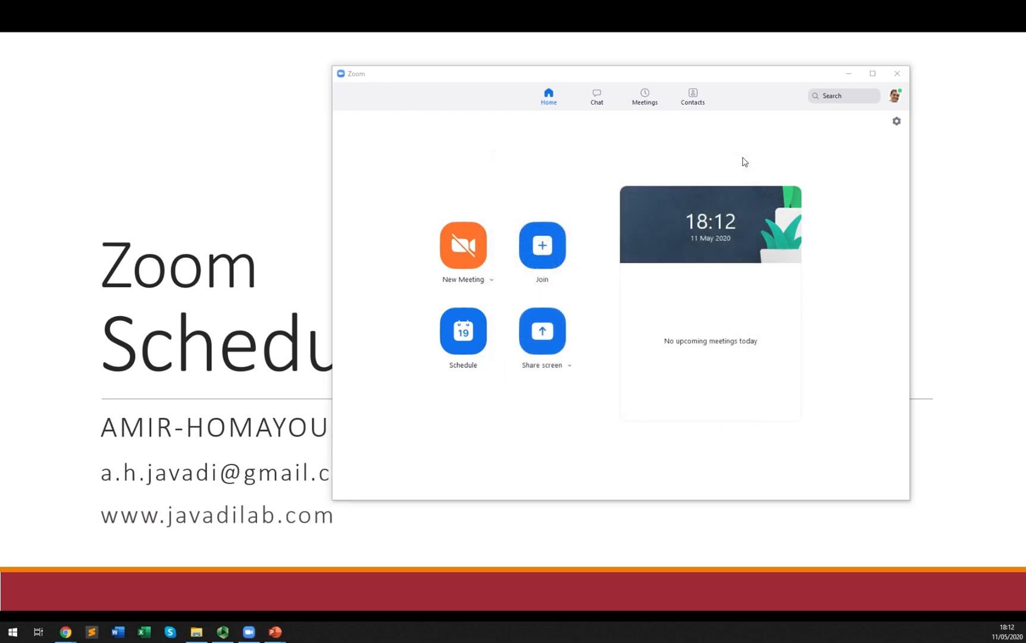
- In Chrome, open the OSF poster "Effect of lyrics on introverts and extroverts in memory performance" and paste the Zoom invitation, including the meeting password, into its description
{"action": "key", "text": "alt+Tab"}
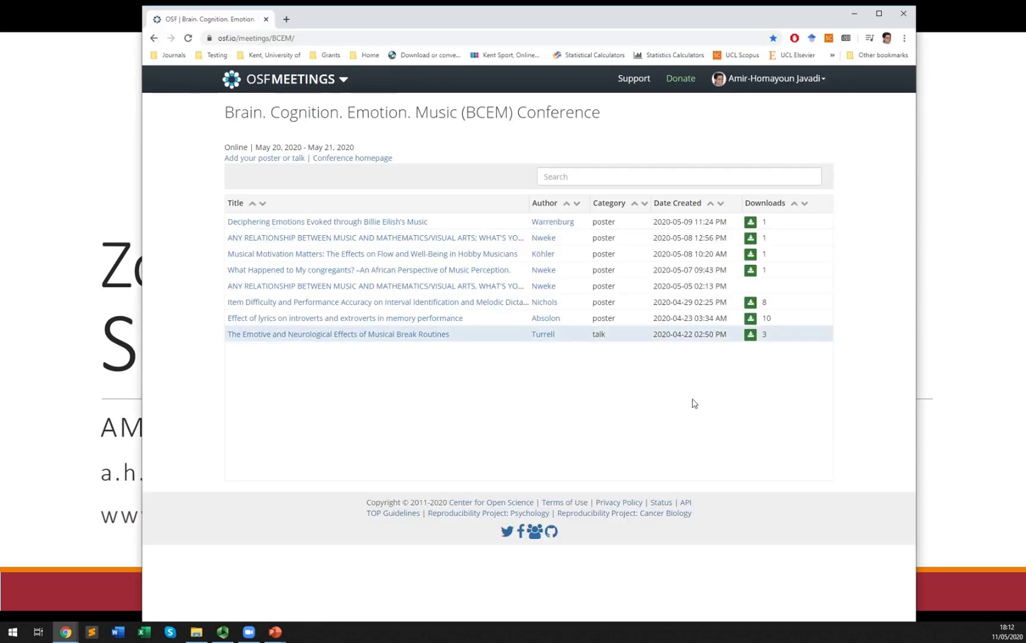
{"action": "left_click", "coordinate": [369, 322]}
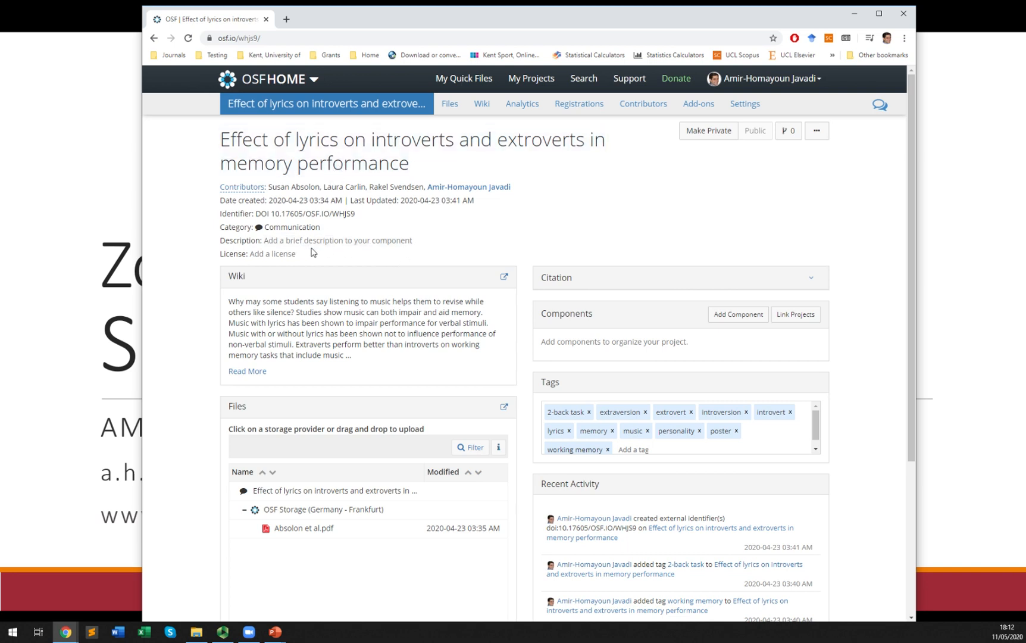
{"action": "left_click", "coordinate": [295, 244]}
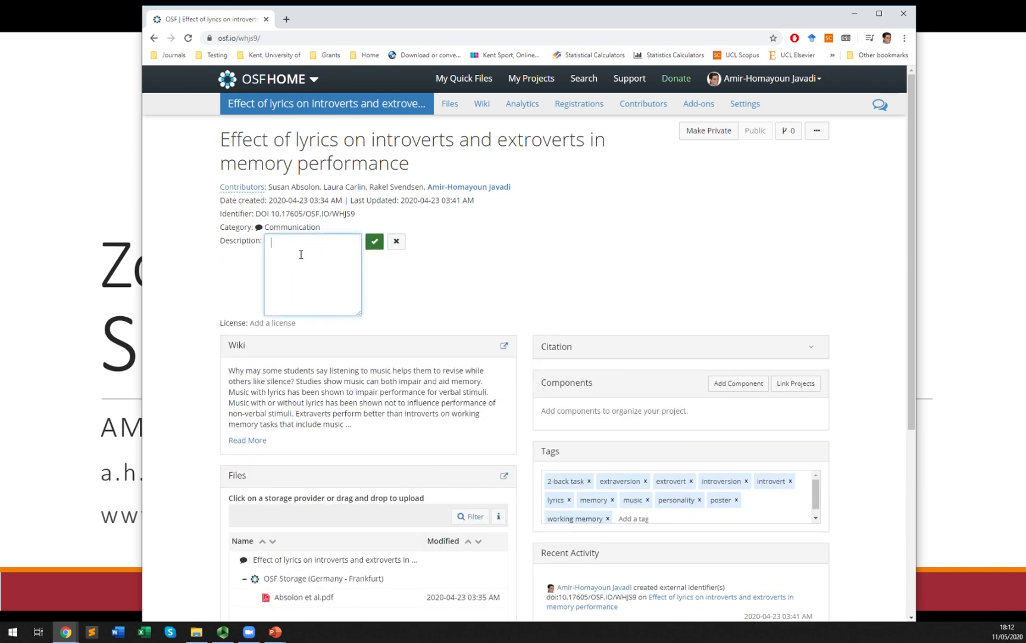
{"action": "left_click_drag", "start_coordinate": [359, 313], "coordinate": [503, 424]}
{"action": "right_click", "coordinate": [339, 300]}
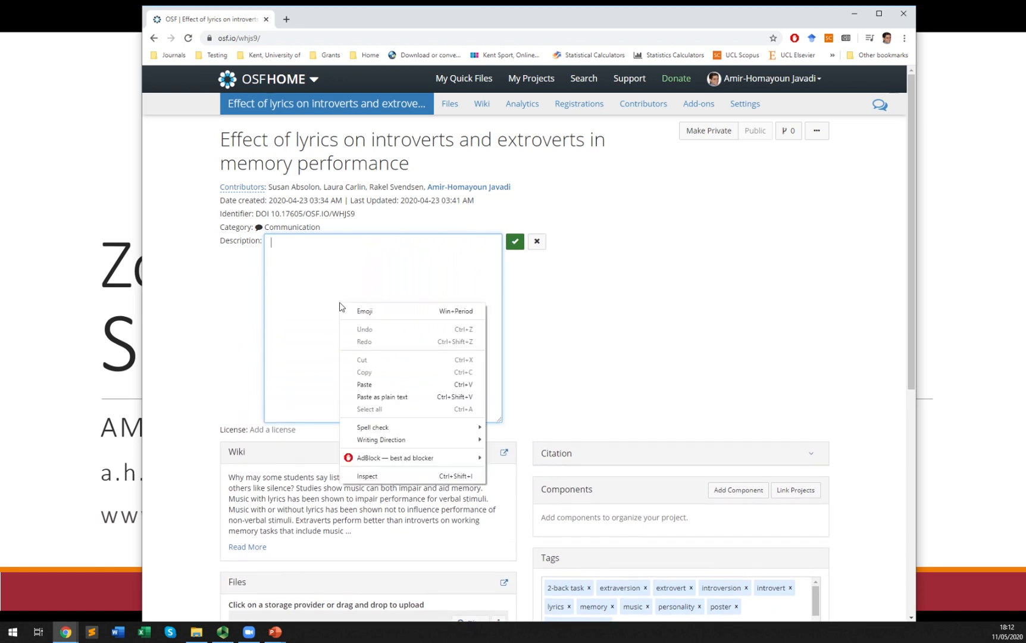
{"action": "left_click", "coordinate": [359, 385]}
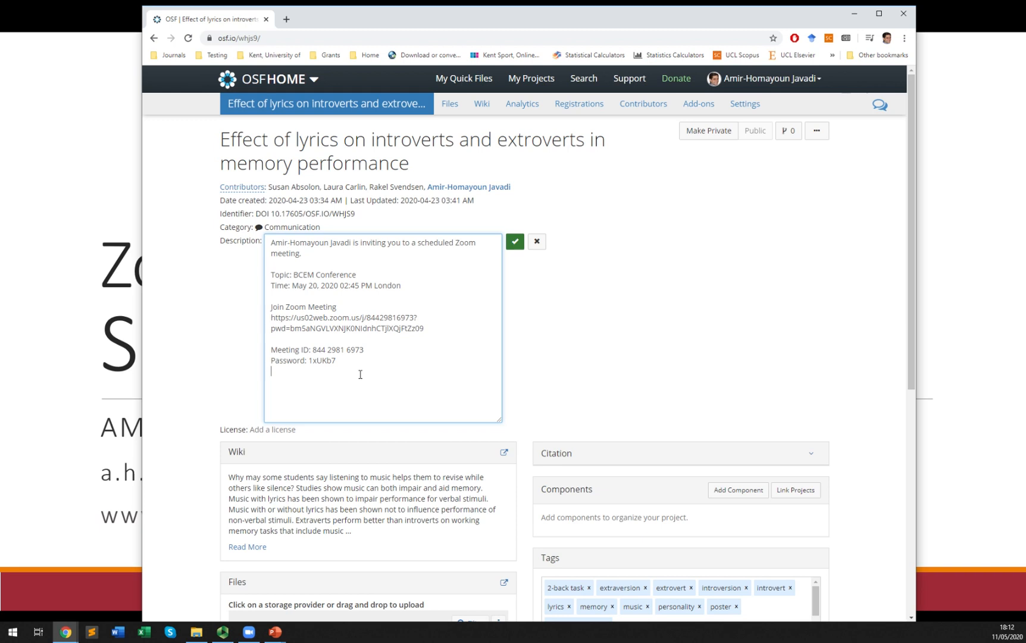
- Delete the invitation's opening sentence, topic and time lines above "Join Zoom Meeting" in the description
{"action": "key", "text": "ctrl+Home"}
{"action": "key", "text": "shift+Down"}
{"action": "key", "text": "shift+Down"}
{"action": "key", "text": "shift+Down"}
{"action": "key", "text": "shift+Down"}
{"action": "key", "text": "shift+Down"}
{"action": "key", "text": "shift+Down"}
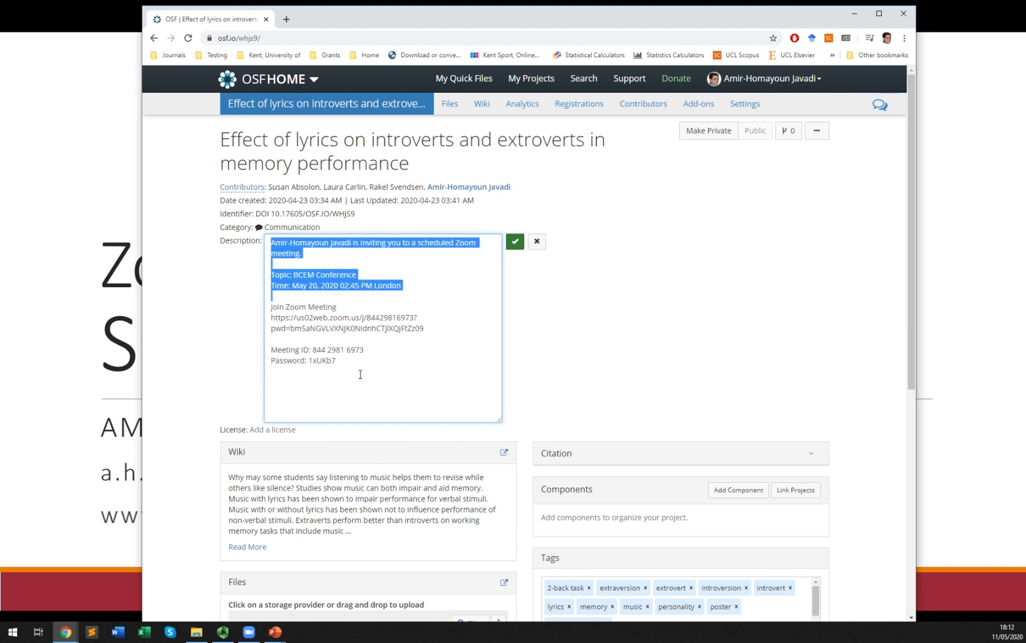
{"action": "key", "text": "BackSpace"}
- Insert a blank line between "Join Zoom Meeting" and the meeting link, and save the description
{"action": "key", "text": "Down"}
{"action": "key", "text": "Down"}
{"action": "key", "text": "Down"}
{"action": "key", "text": "Down"}
{"action": "key", "text": "Down"}
{"action": "key", "text": "Down"}
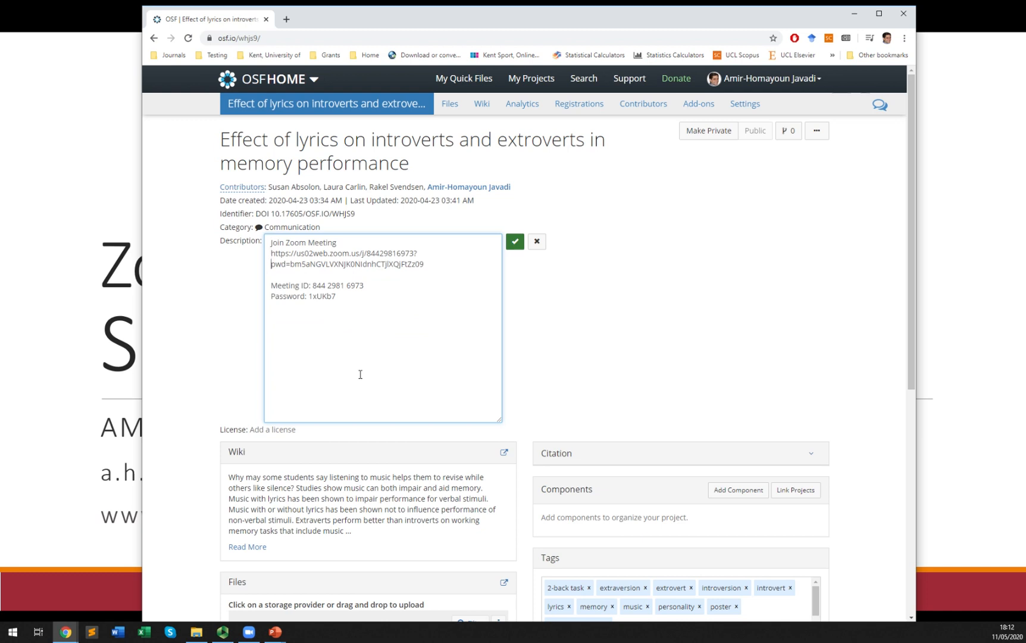
{"action": "key", "text": "Up"}
{"action": "key", "text": "Up"}
{"action": "key", "text": "Up"}
{"action": "key", "text": "Up"}
{"action": "key", "text": "Up"}
{"action": "key", "text": "Return"}
{"action": "key", "text": "shift+End"}
{"action": "key", "text": "shift+Right"}
{"action": "key", "text": "shift+Right"}
{"action": "key", "text": "shift+Right"}
{"action": "key", "text": "shift+Right"}
{"action": "key", "text": "shift+End"}
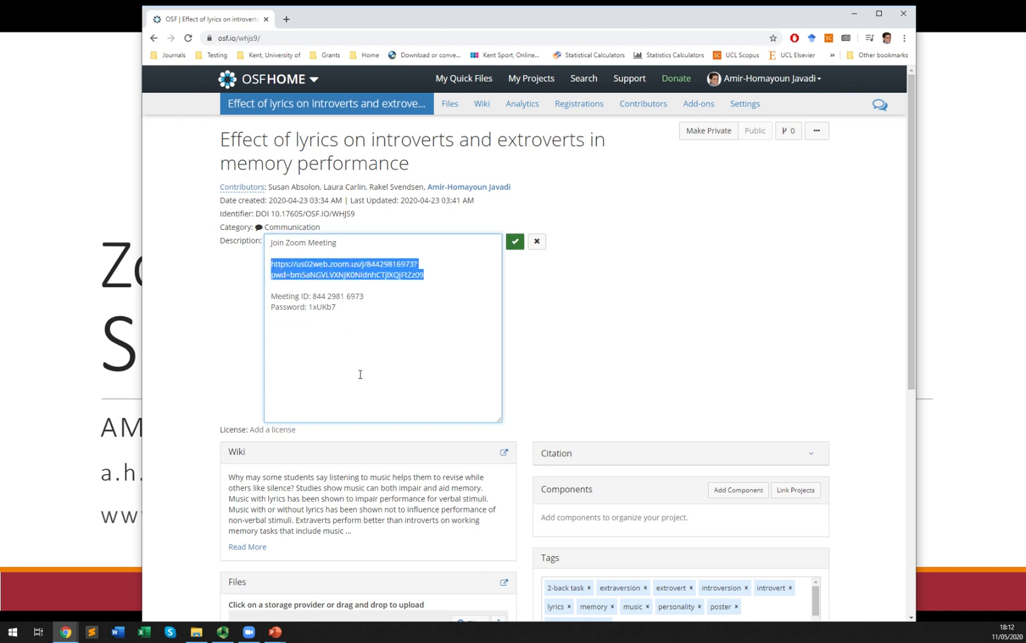
{"action": "left_click", "coordinate": [516, 243]}
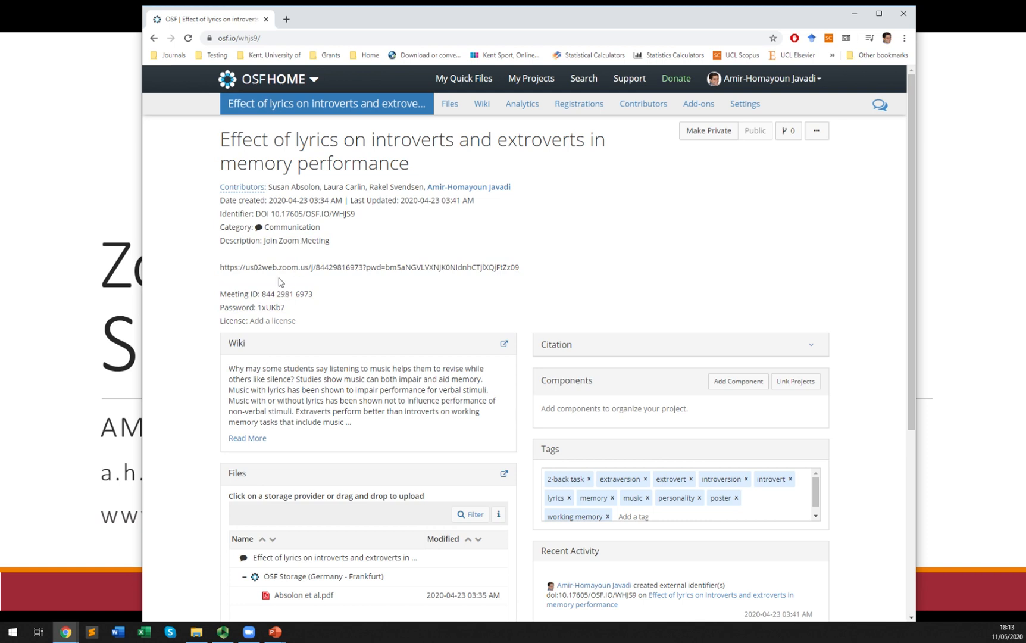
- Copy the poster page's web address and log out of OSF
{"action": "left_click", "coordinate": [262, 35]}
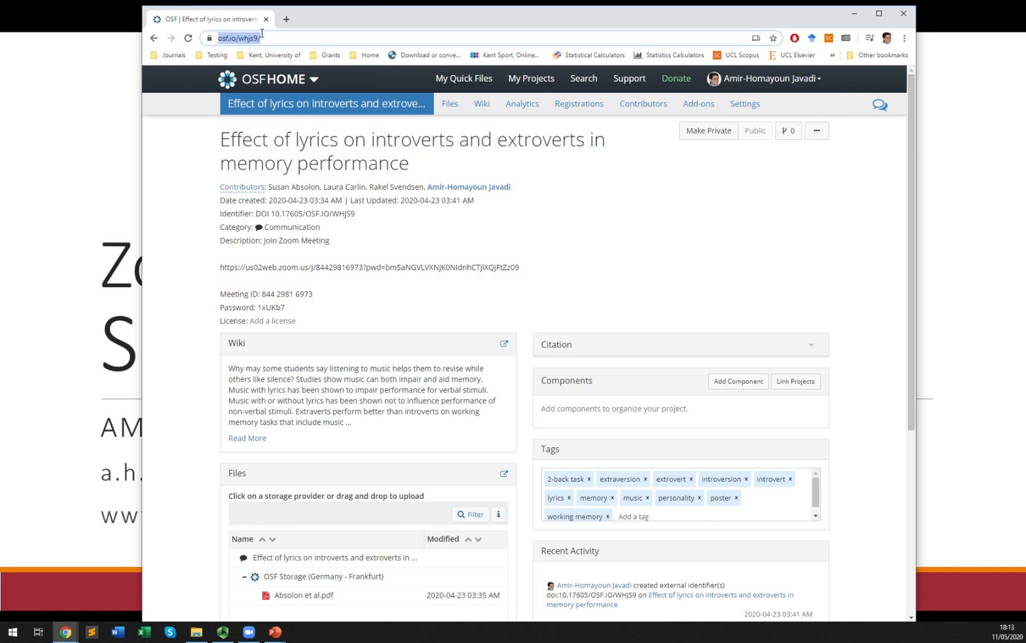
{"action": "left_click", "coordinate": [809, 80]}
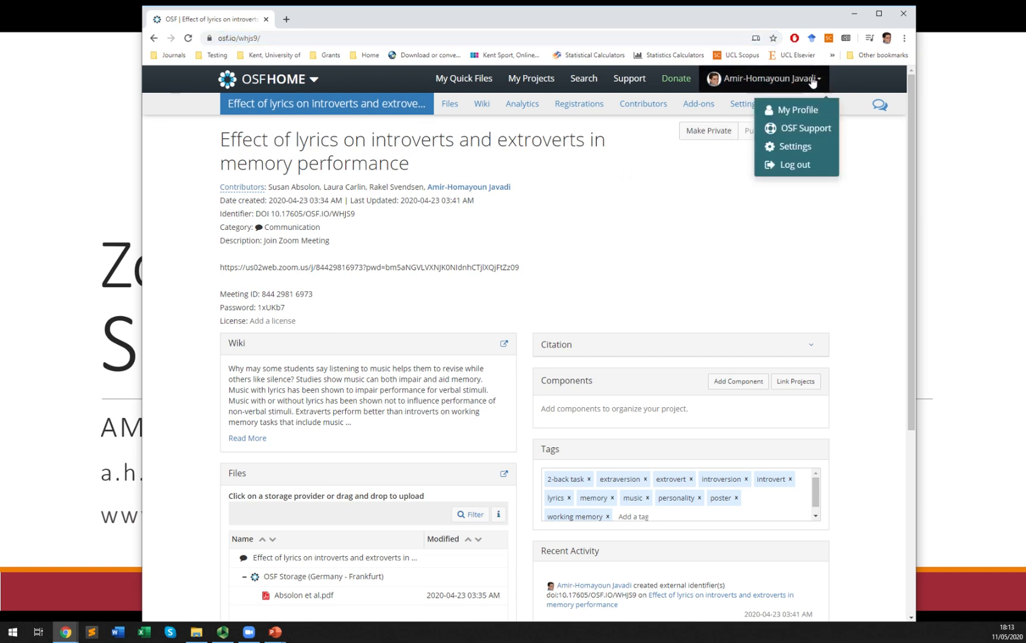
{"action": "left_click", "coordinate": [794, 164]}
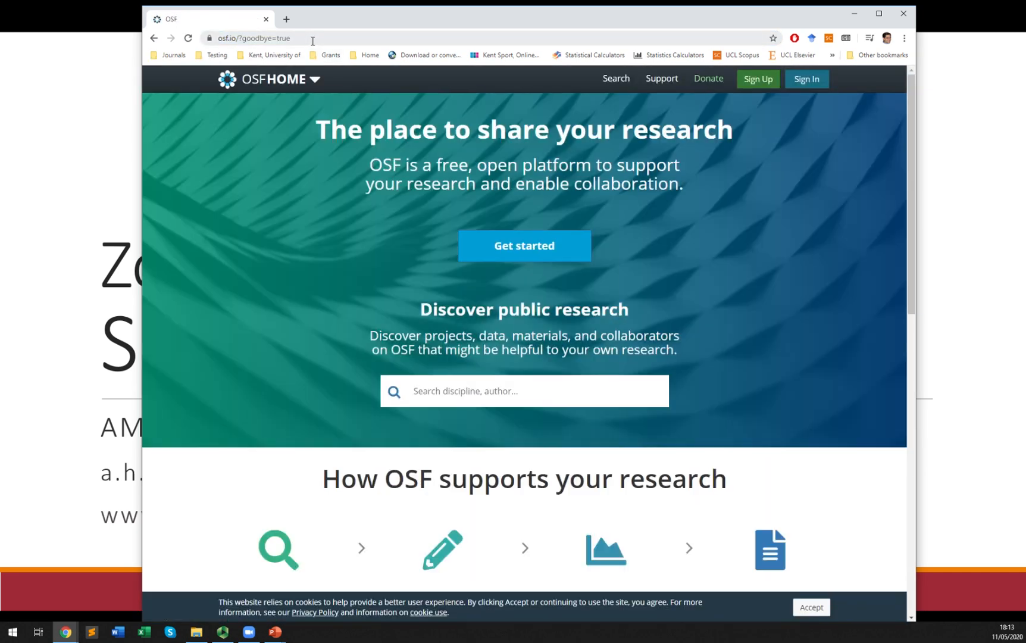
{"action": "left_click", "coordinate": [312, 39]}
{"action": "key", "text": "ctrl+v"}
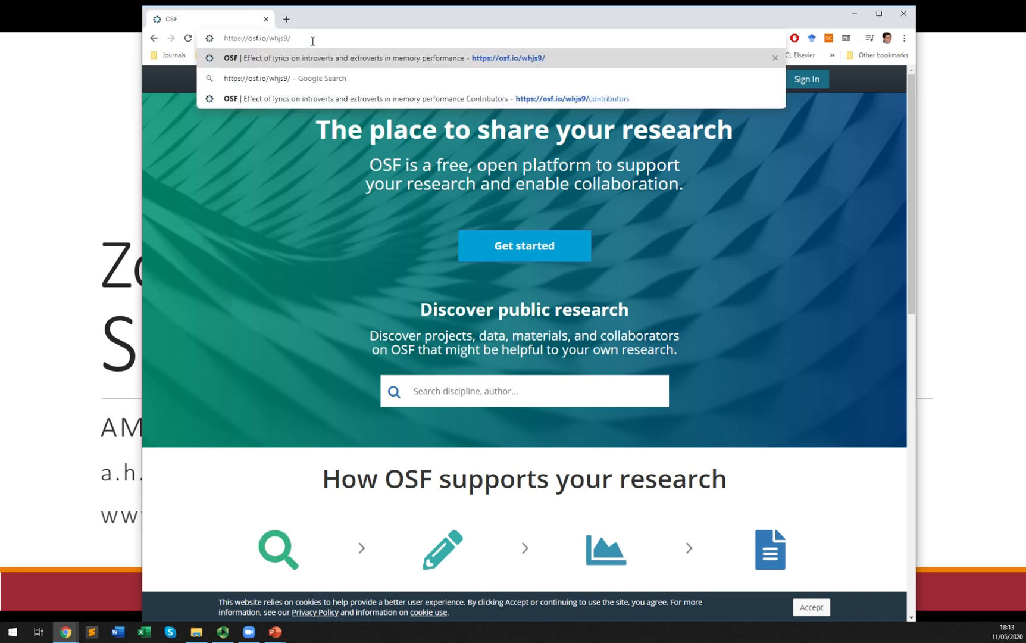
{"action": "key", "text": "Return"}
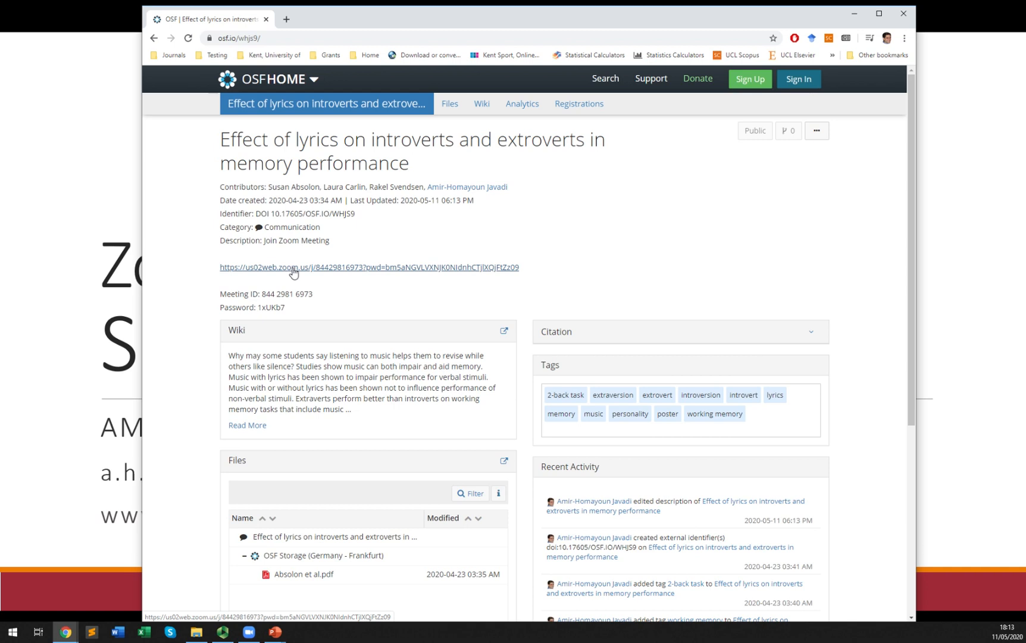
{"action": "left_click", "coordinate": [293, 269]}
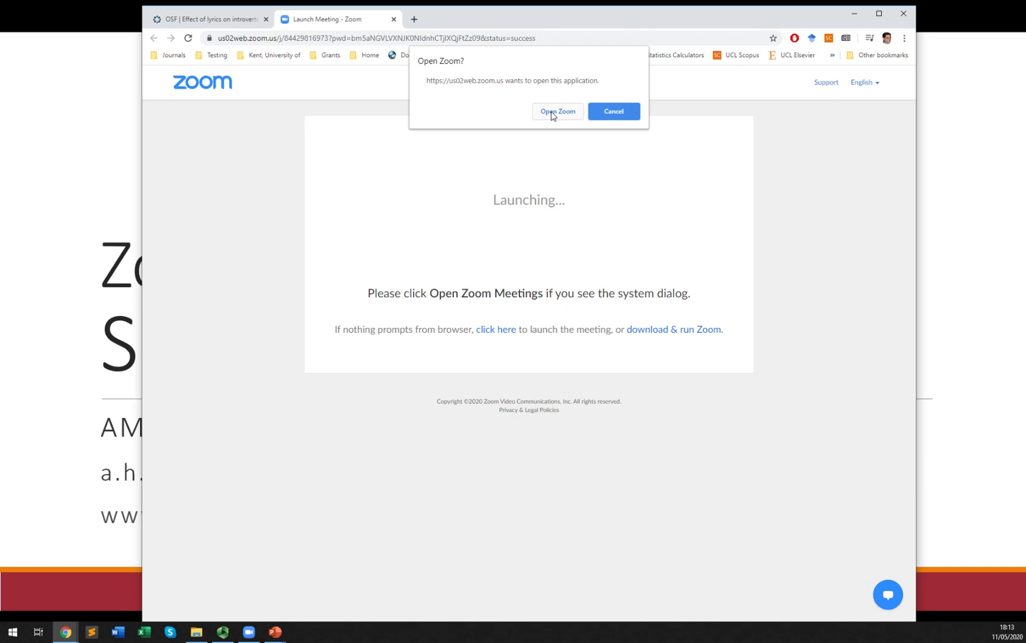
{"action": "left_click", "coordinate": [553, 114]}
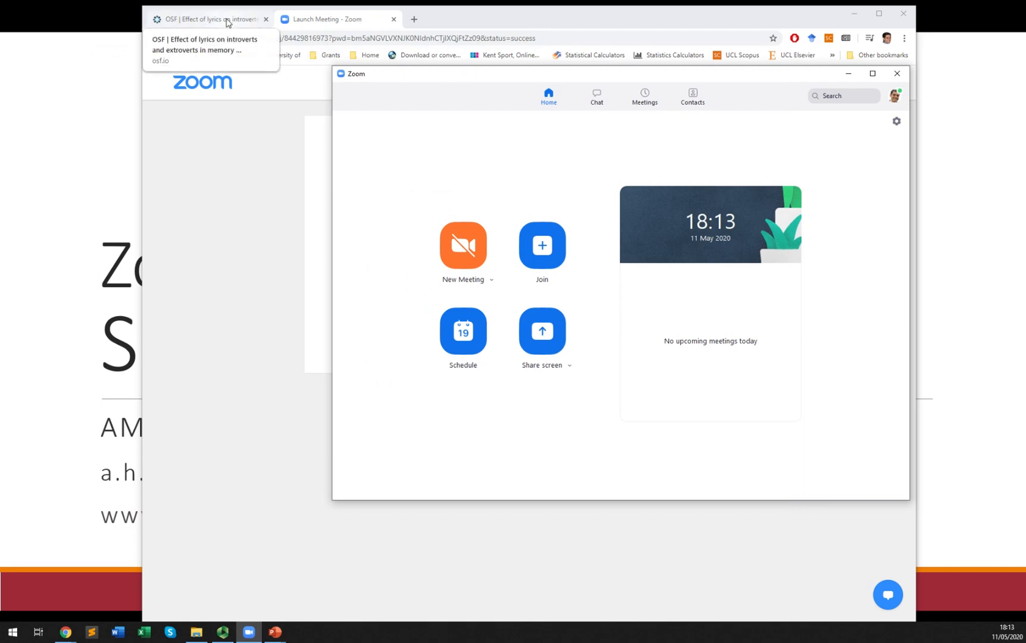
- Switch to the PowerPoint slide show and advance to the Outline slide
{"action": "key", "text": "alt+Tab"}
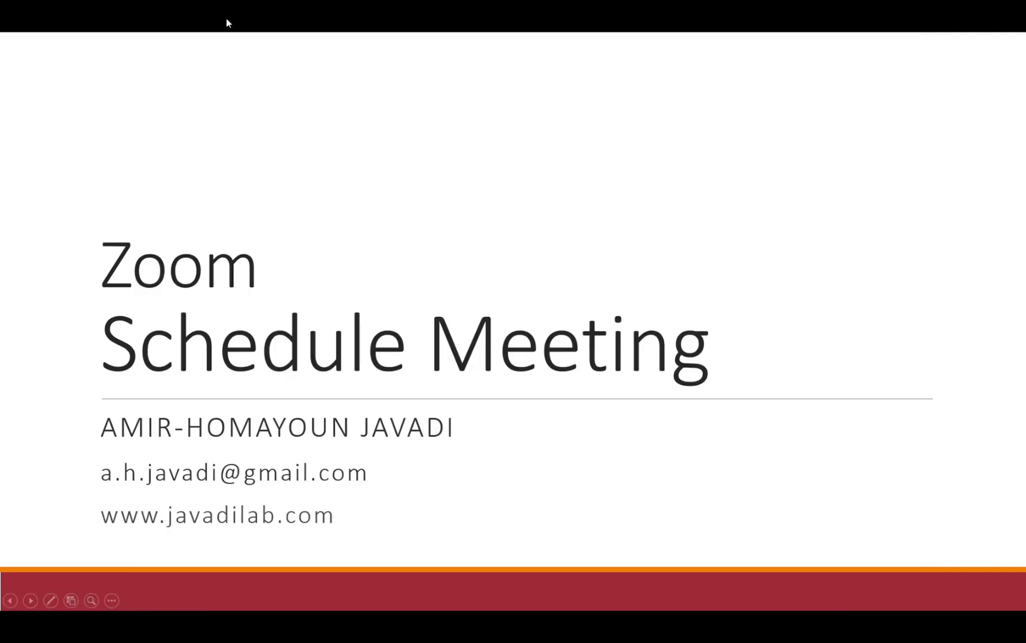
{"action": "key", "text": "Right"}
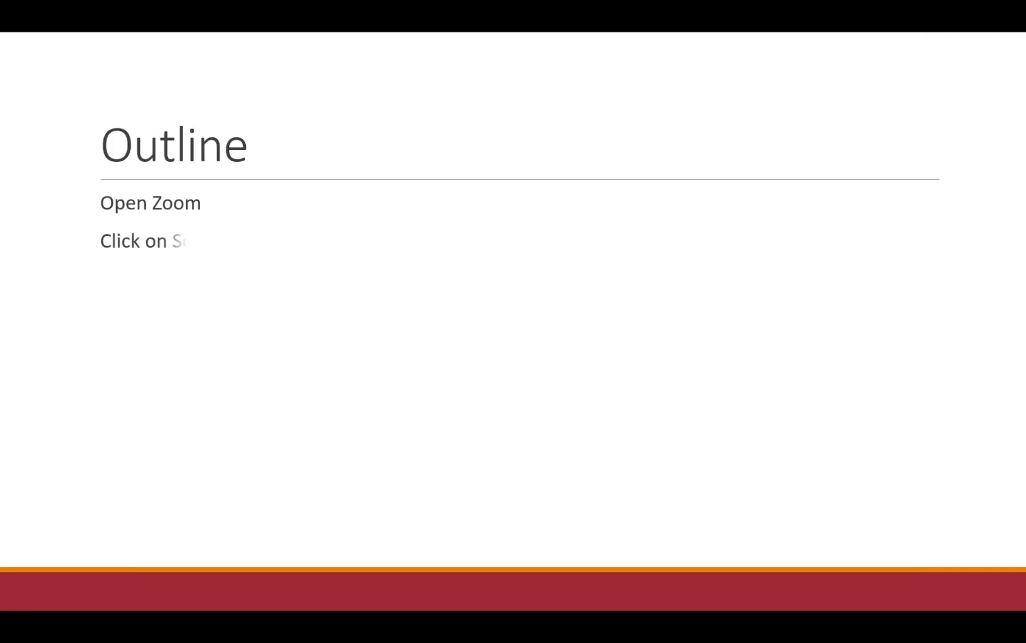